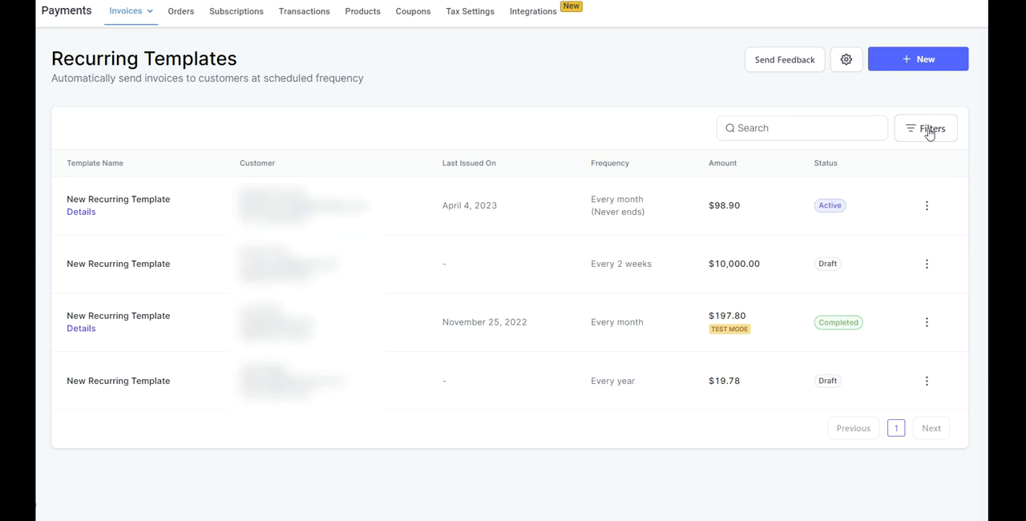
Step: Examine the Status and Payment Mode filter choices for the recurring templates list without applying a filter
{"action": "left_click", "coordinate": [930, 135]}
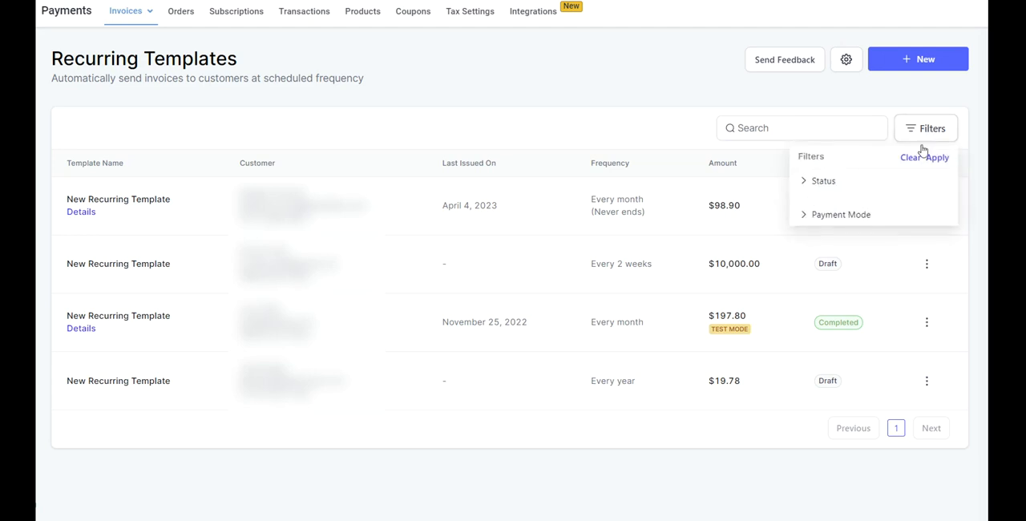
{"action": "left_click", "coordinate": [815, 184]}
{"action": "left_click", "coordinate": [832, 216]}
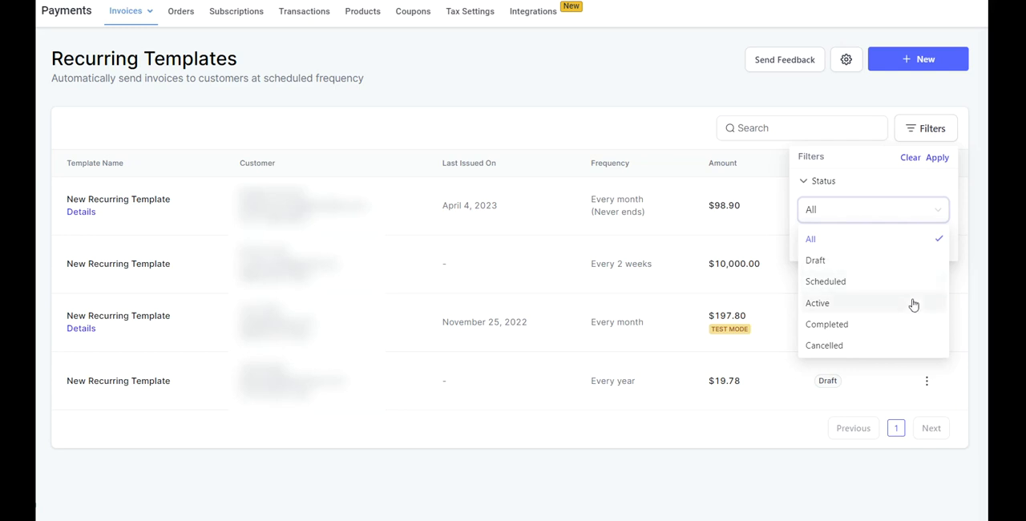
{"action": "left_click", "coordinate": [882, 185]}
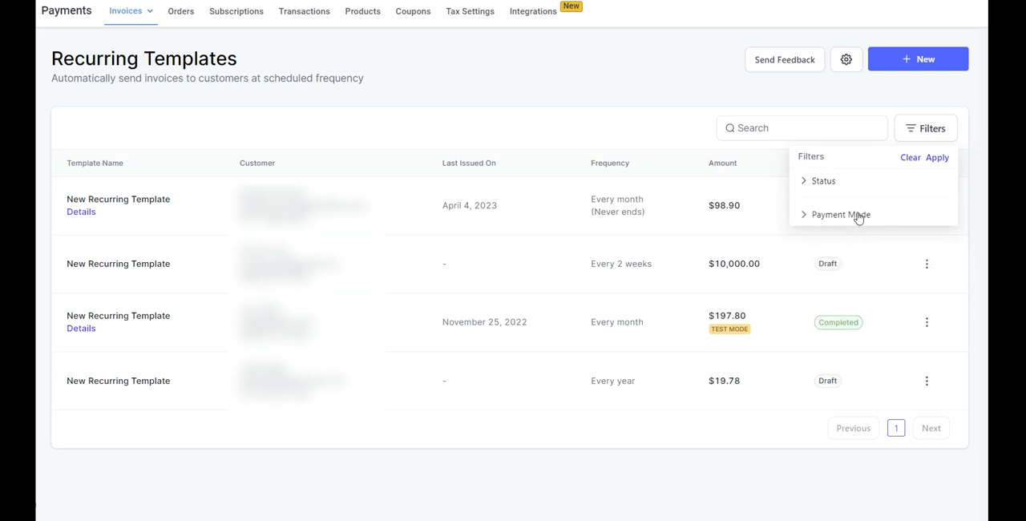
{"action": "left_click", "coordinate": [858, 215]}
{"action": "left_click", "coordinate": [849, 247]}
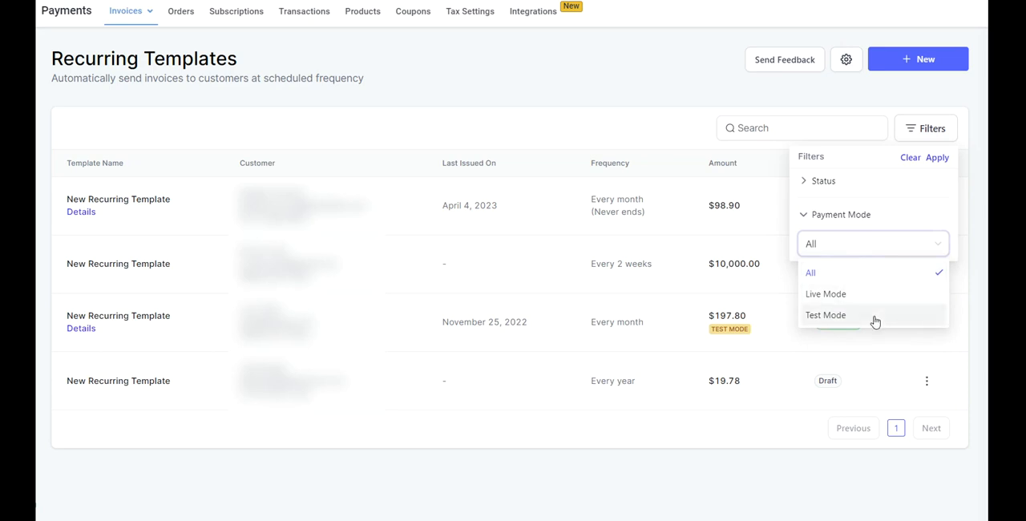
{"action": "left_click", "coordinate": [876, 246]}
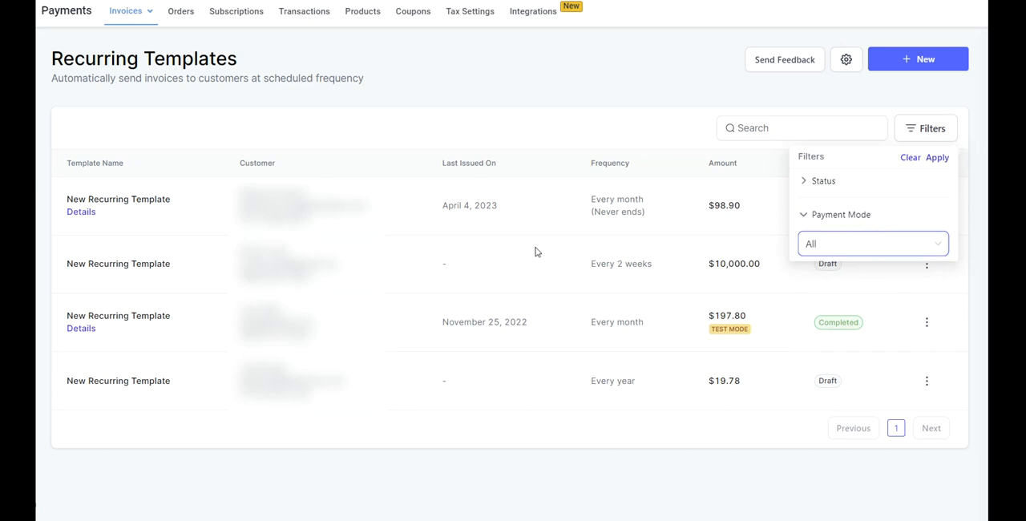
{"action": "left_click", "coordinate": [972, 124]}
{"action": "left_click", "coordinate": [801, 126]}
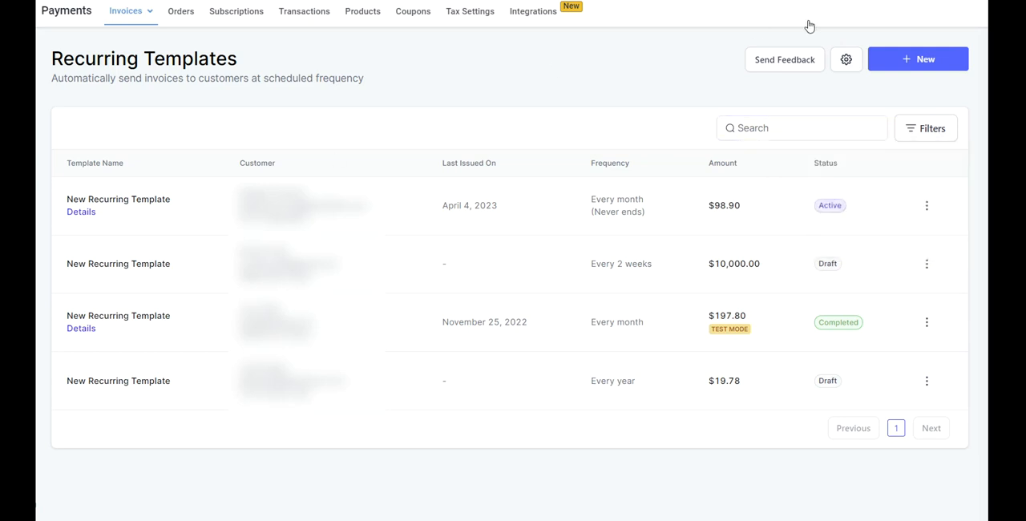
Step: Review the choices for creating a one-time invoice or a recurring template
{"action": "left_click", "coordinate": [925, 68]}
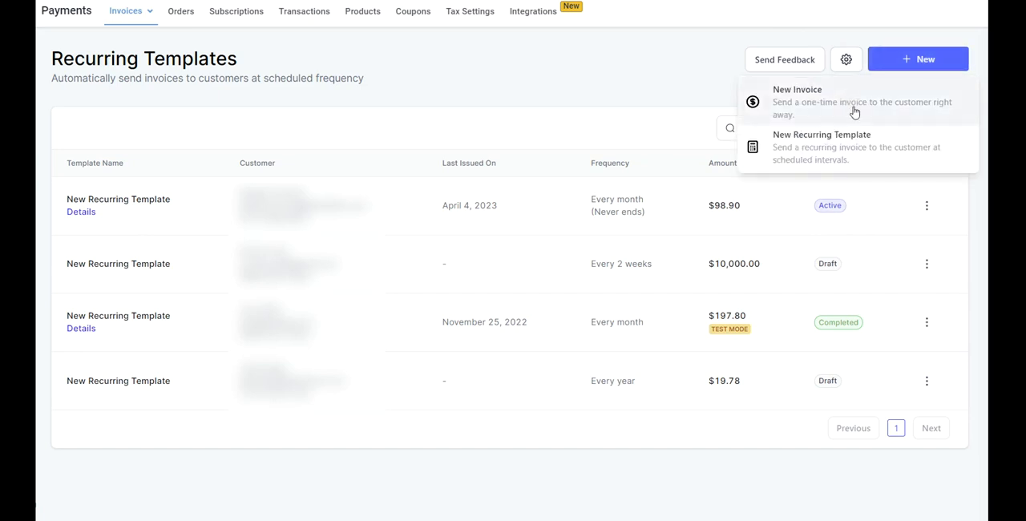
{"action": "left_click", "coordinate": [831, 157]}
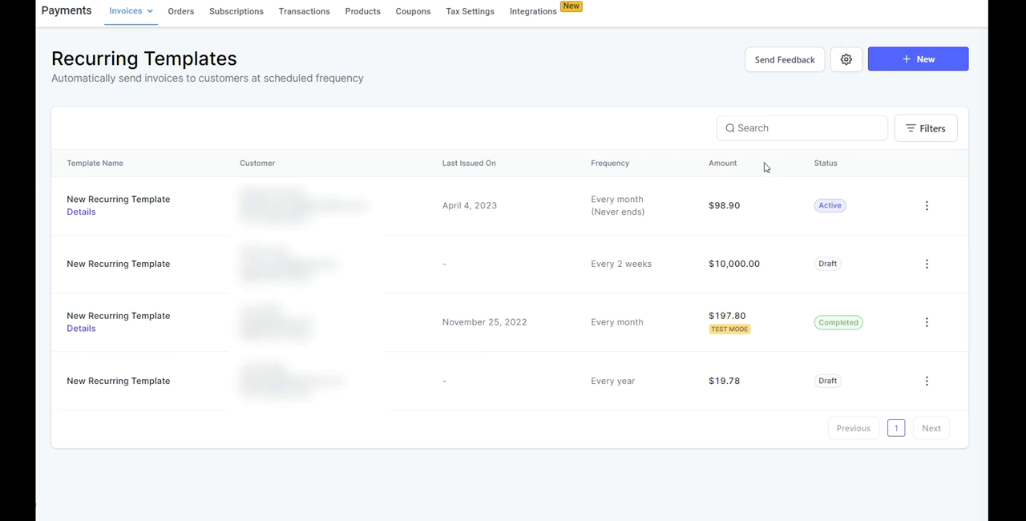
Step: Review the available actions and the invoice payment history of the active recurring template
{"action": "left_click", "coordinate": [928, 207]}
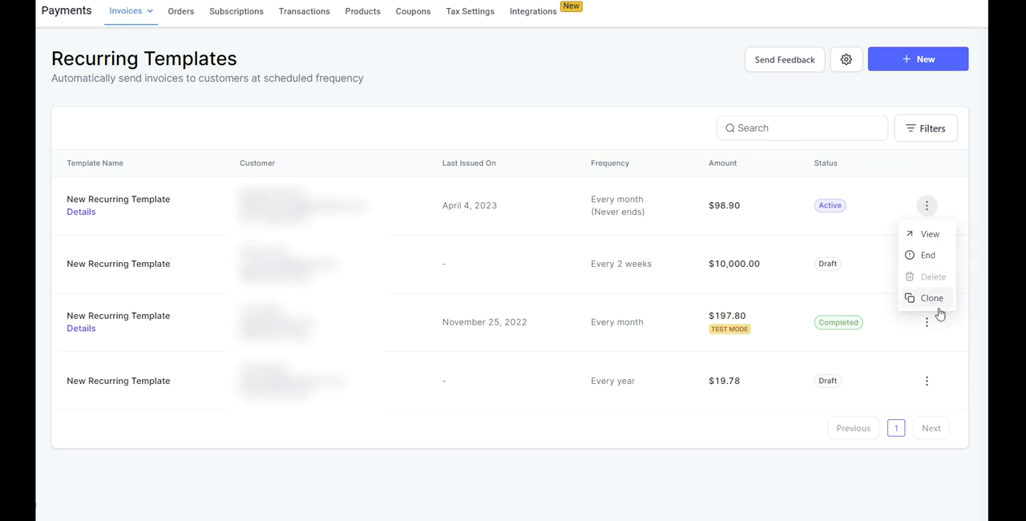
{"action": "left_click", "coordinate": [960, 213]}
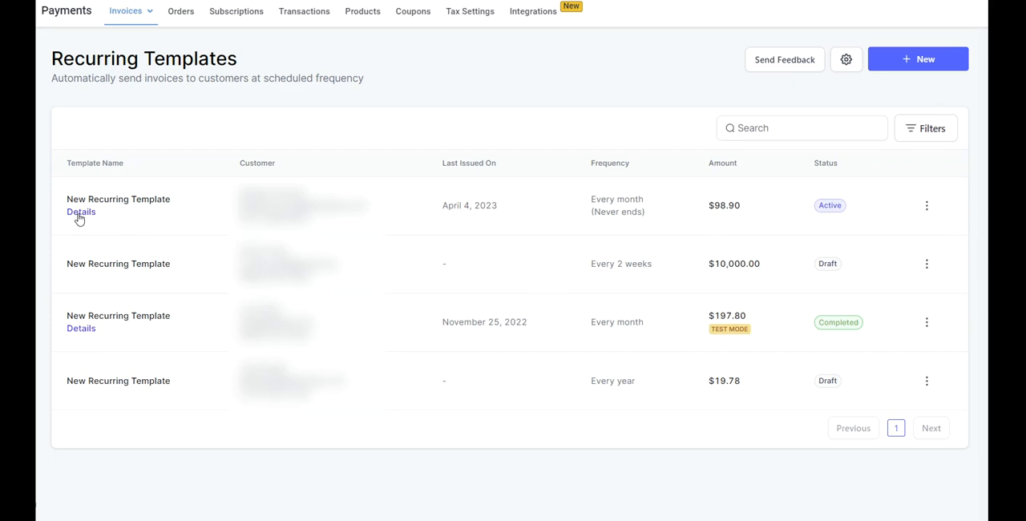
{"action": "left_click", "coordinate": [80, 212]}
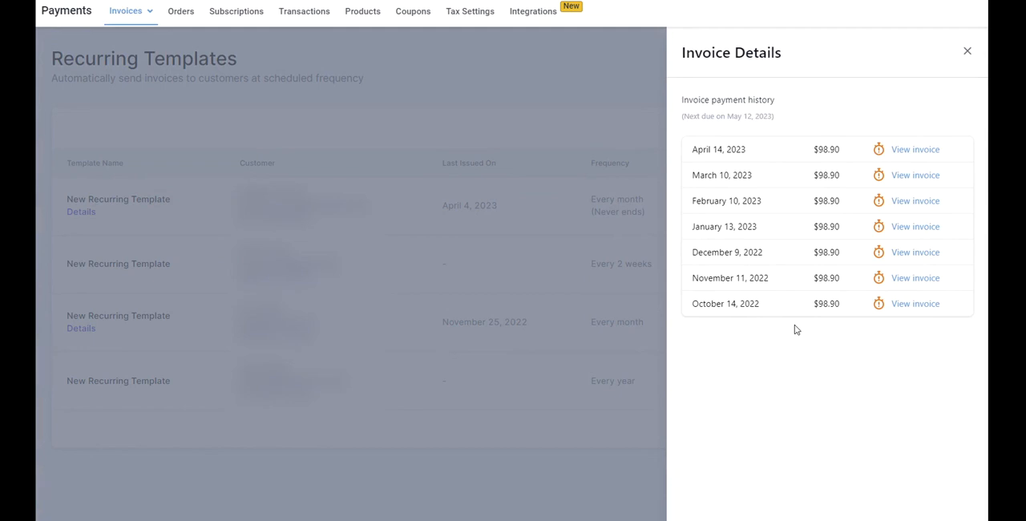
{"action": "left_click", "coordinate": [968, 54]}
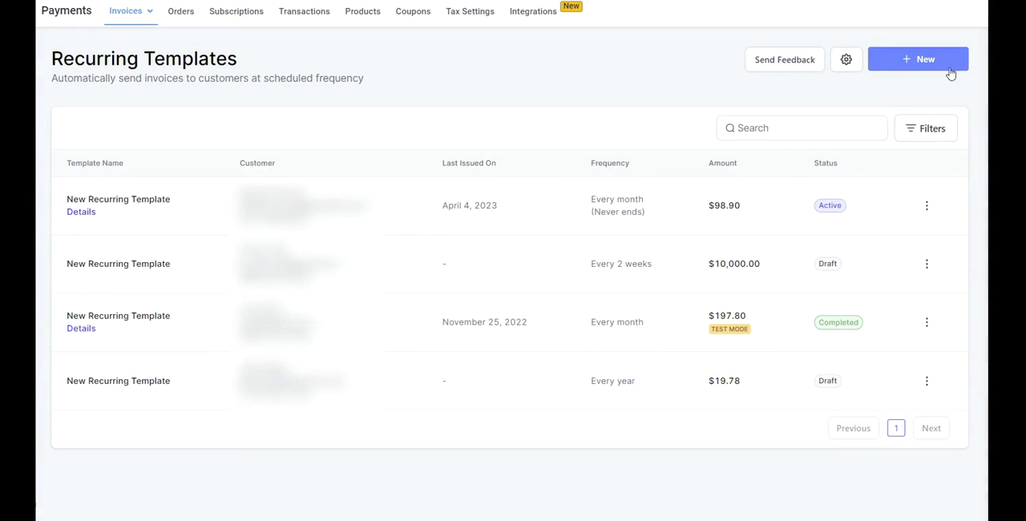
Step: Start a new recurring template and look over its repeat frequency and start date choices
{"action": "left_click", "coordinate": [951, 72]}
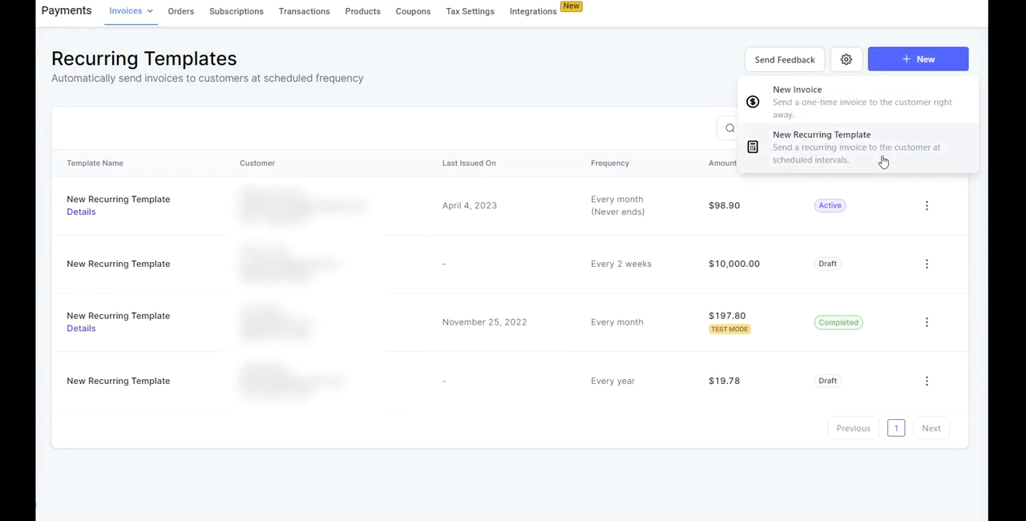
{"action": "left_click", "coordinate": [818, 154]}
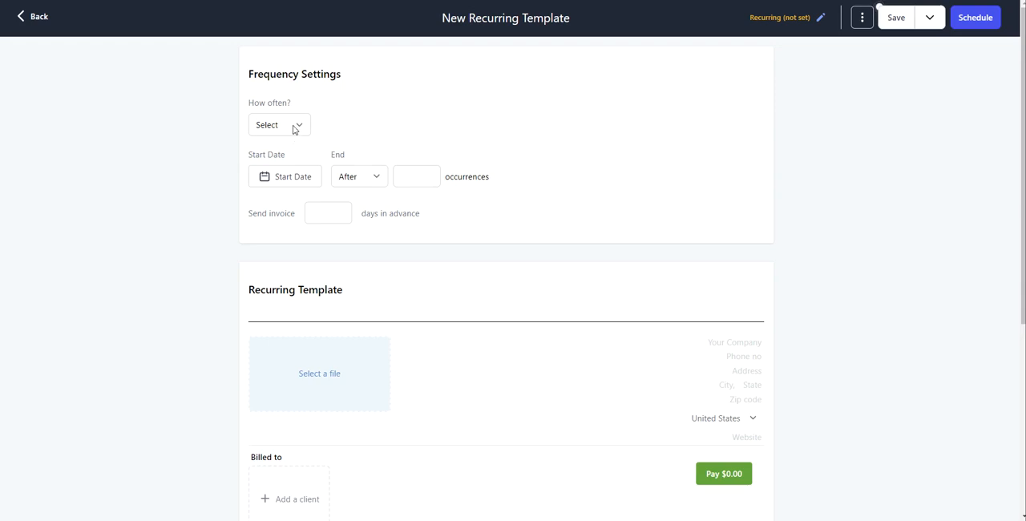
{"action": "left_click", "coordinate": [294, 130]}
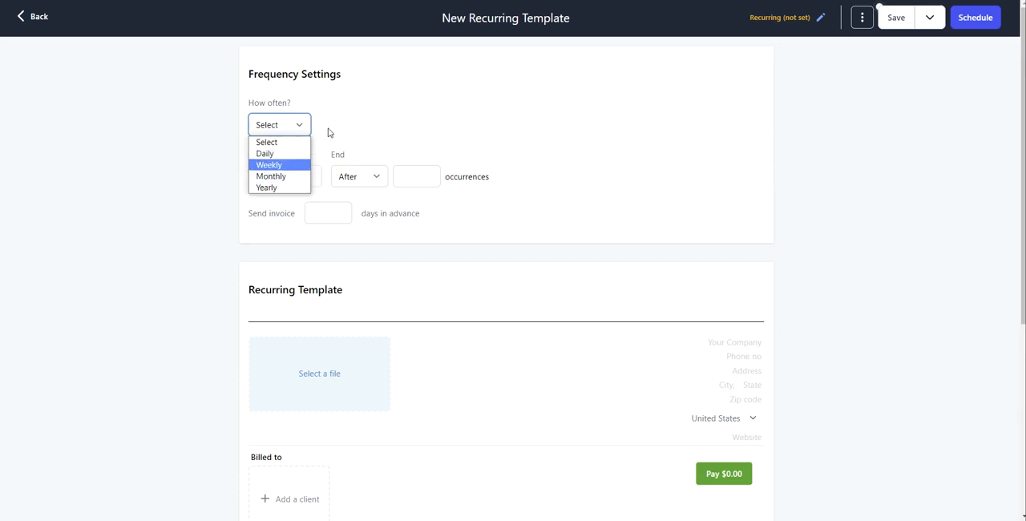
{"action": "left_click", "coordinate": [328, 133]}
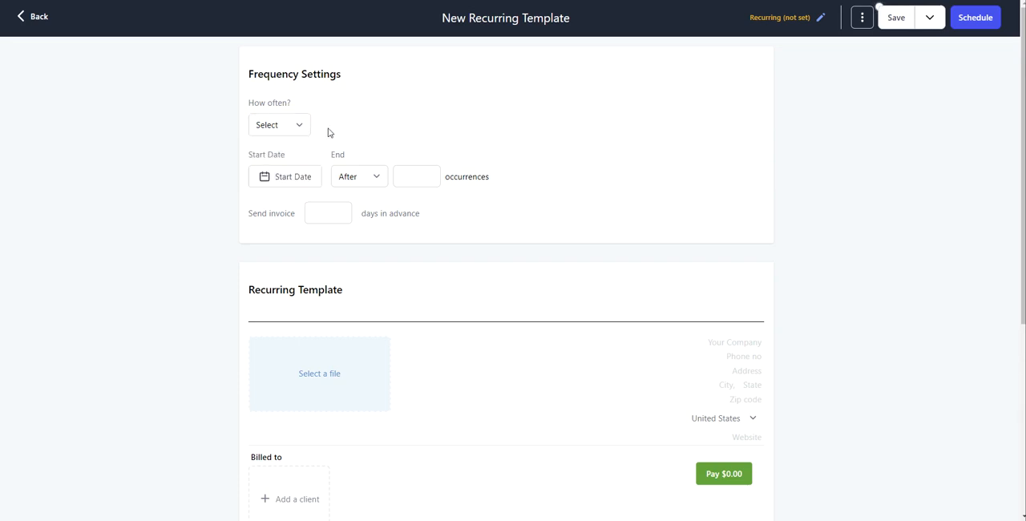
{"action": "left_click", "coordinate": [288, 183]}
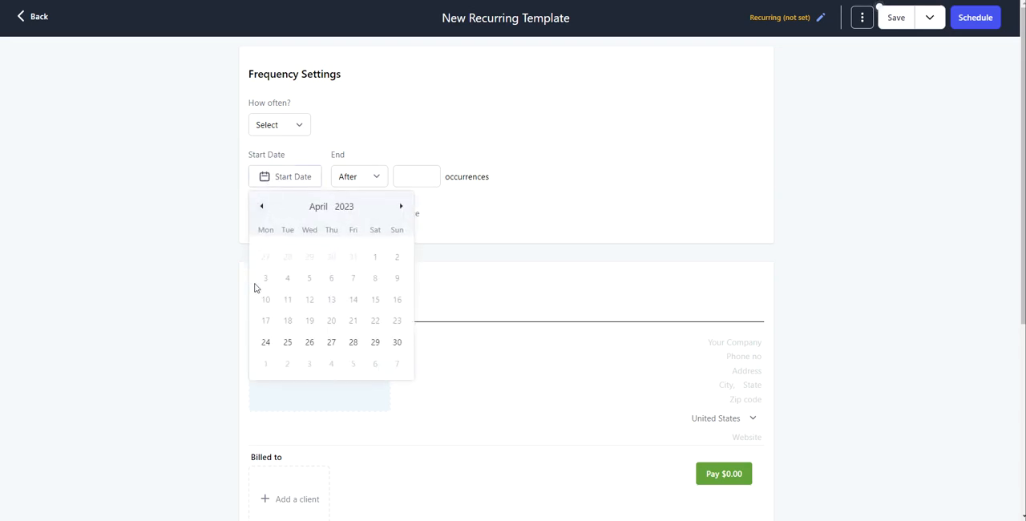
{"action": "left_click", "coordinate": [314, 157]}
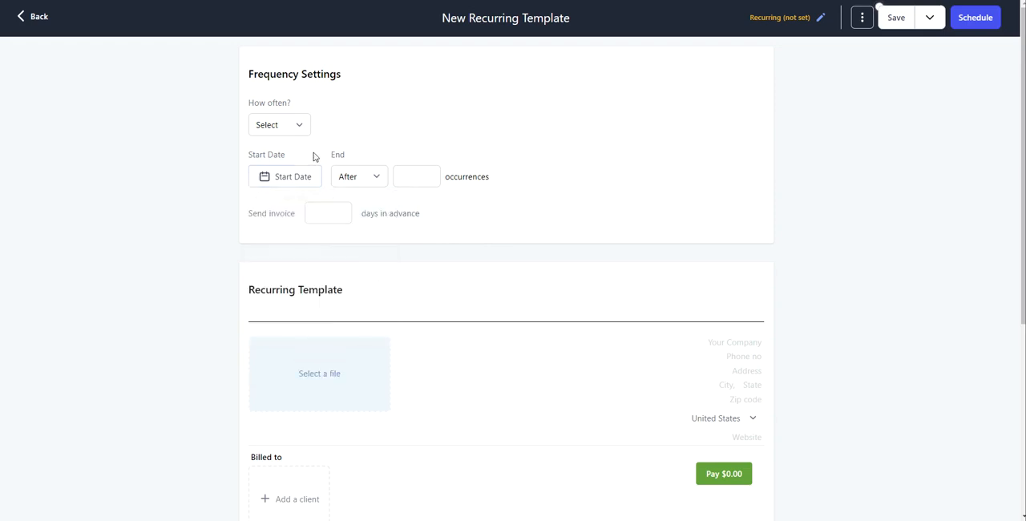
Step: Try the By end condition for the recurrence, and set it to Never
{"action": "left_click", "coordinate": [351, 183]}
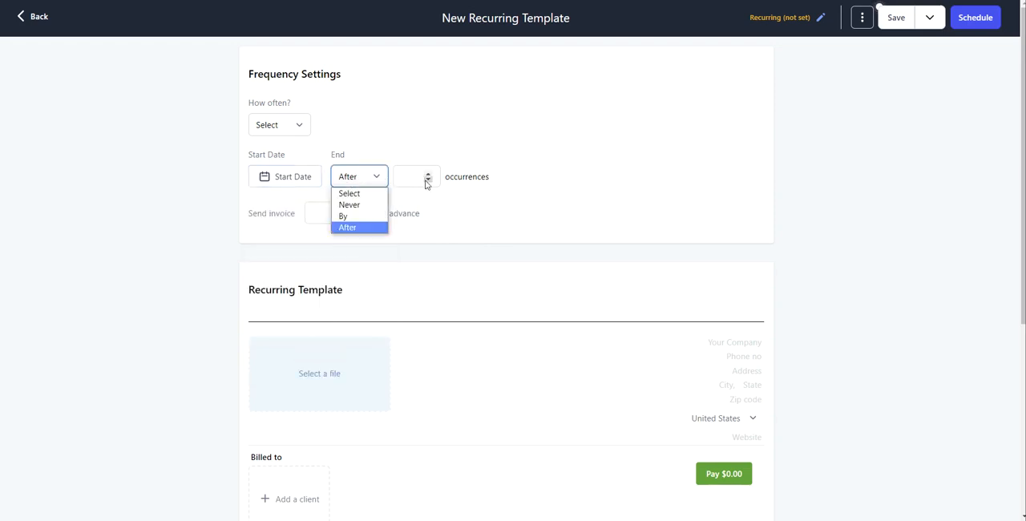
{"action": "left_click", "coordinate": [353, 216]}
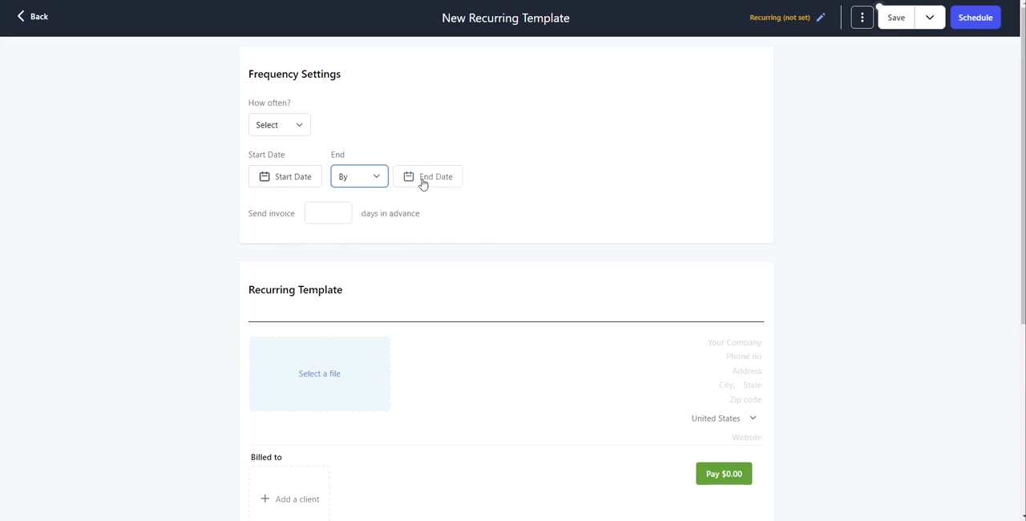
{"action": "left_click", "coordinate": [367, 182]}
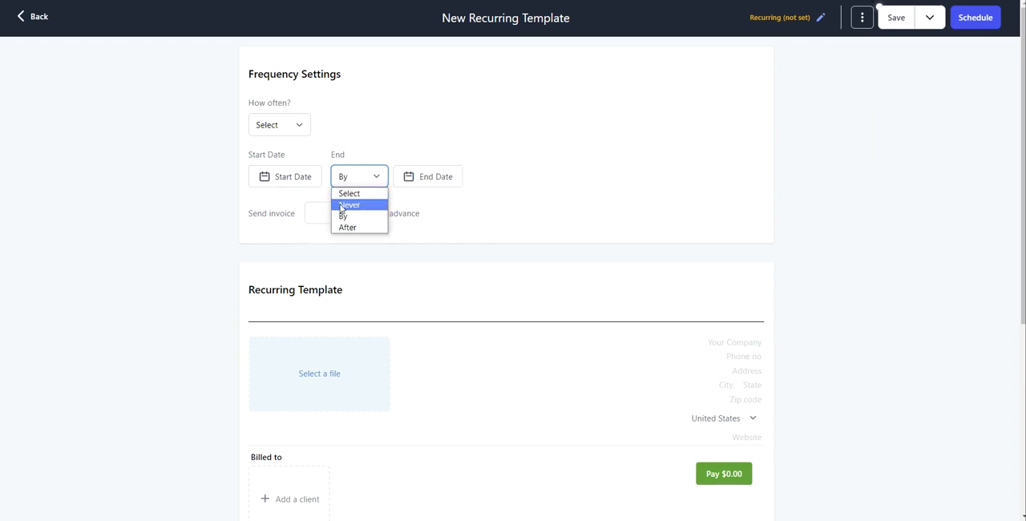
{"action": "left_click", "coordinate": [343, 207]}
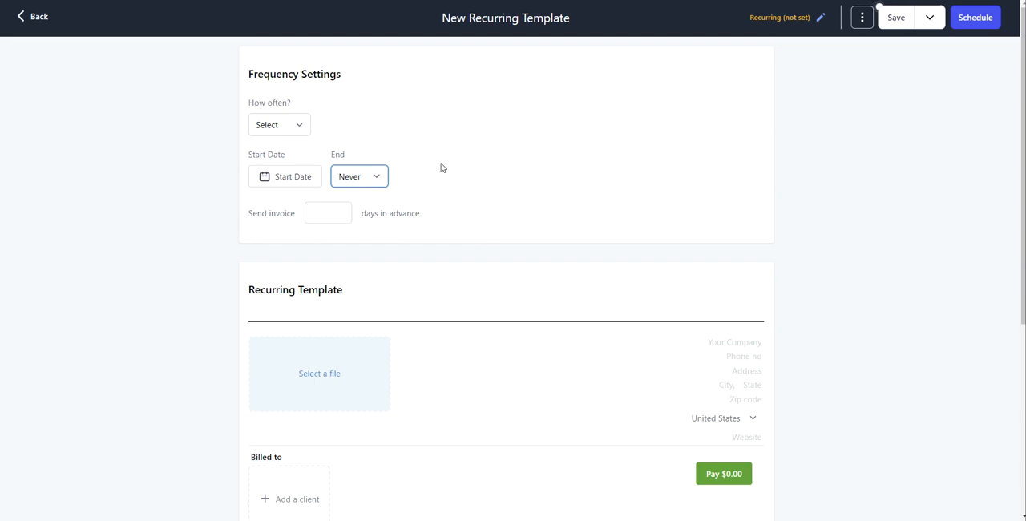
{"action": "left_click", "coordinate": [183, 150]}
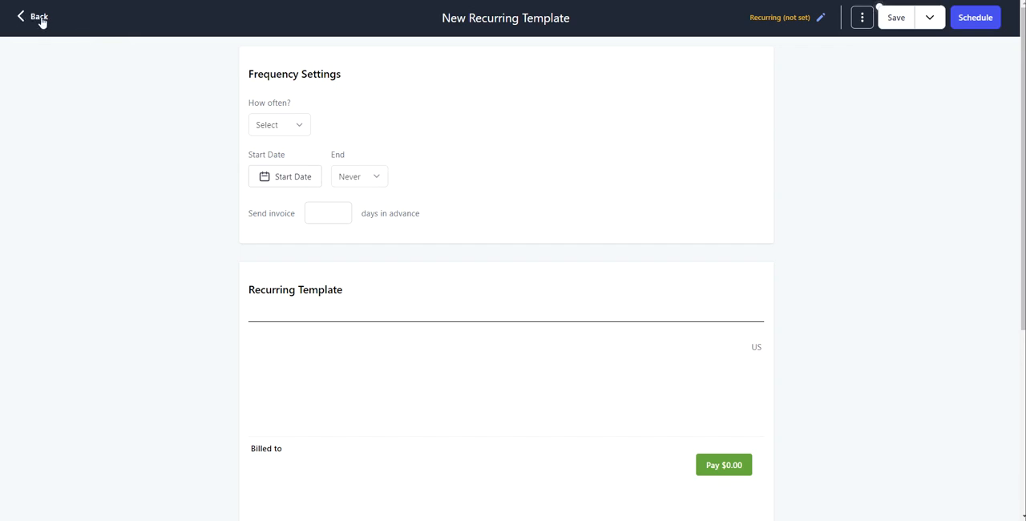
Step: Examine the template's editable title, its additional actions and its save options
{"action": "triple_click", "coordinate": [451, 22]}
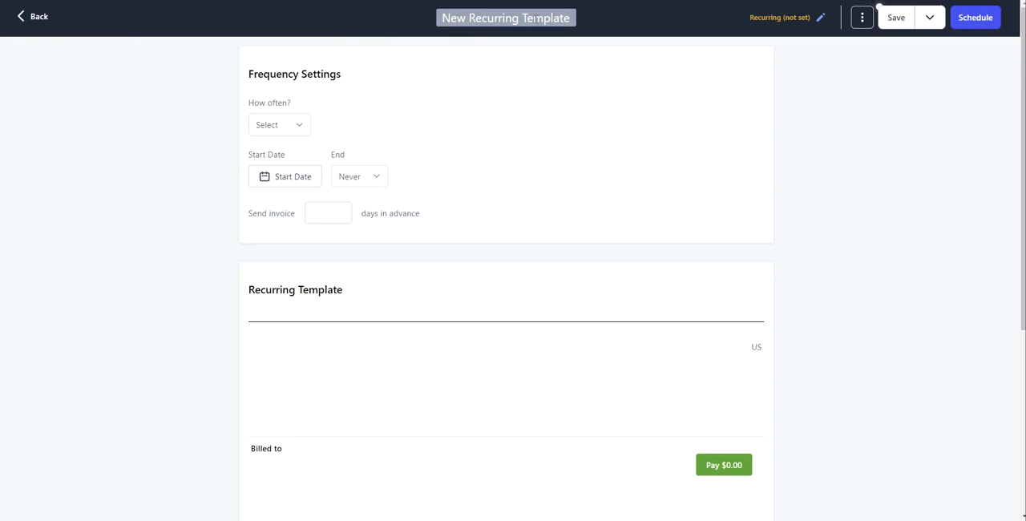
{"action": "left_click", "coordinate": [524, 37]}
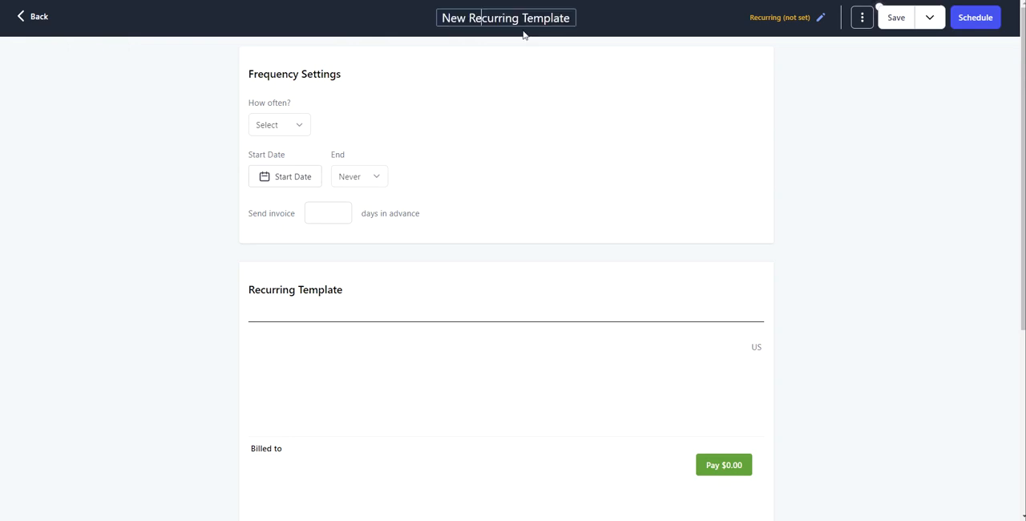
{"action": "left_click", "coordinate": [861, 24]}
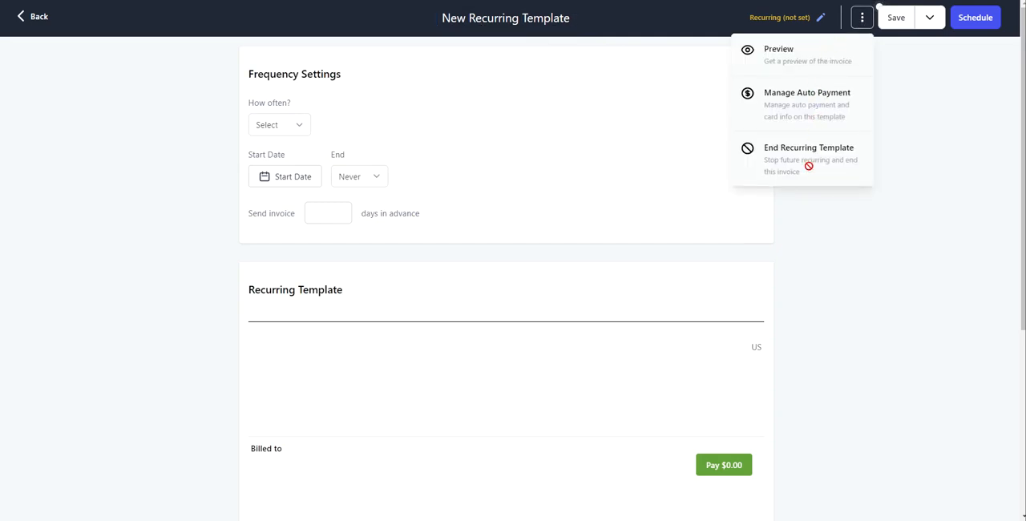
{"action": "left_click", "coordinate": [898, 89]}
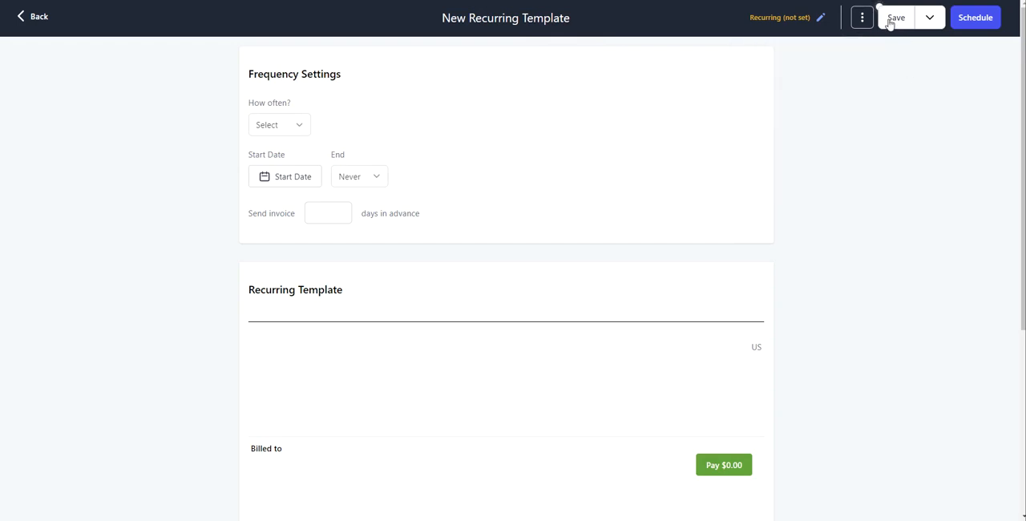
{"action": "left_click", "coordinate": [932, 19]}
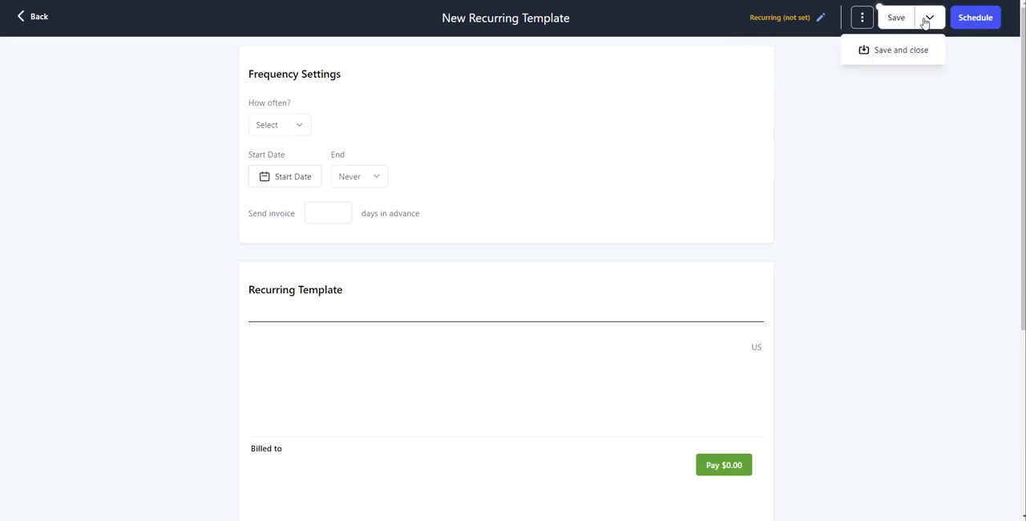
{"action": "left_click", "coordinate": [926, 21]}
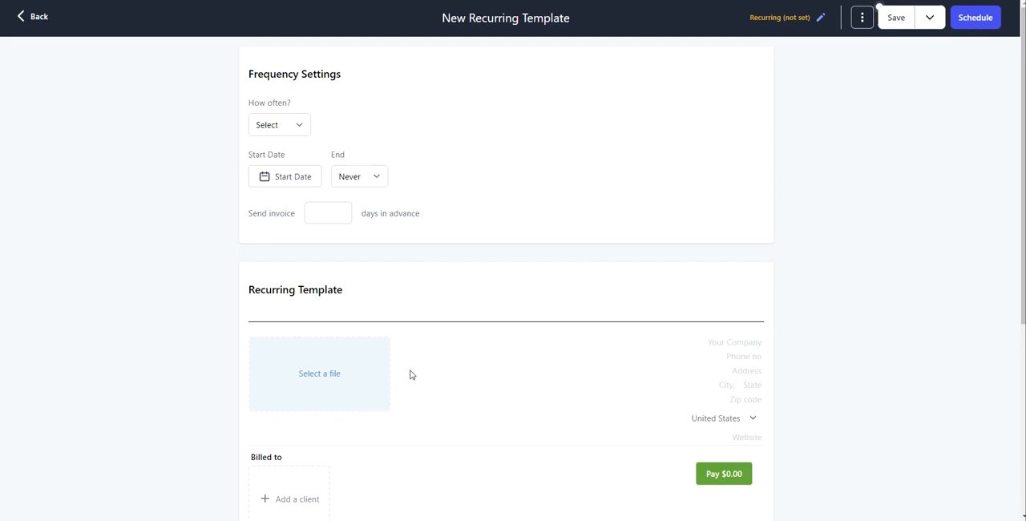
Step: Look through the template's logo, company details, client, item, discount and notes/terms sections
{"action": "scroll", "coordinate": [414, 374], "scroll_direction": "down", "scroll_amount": 1}
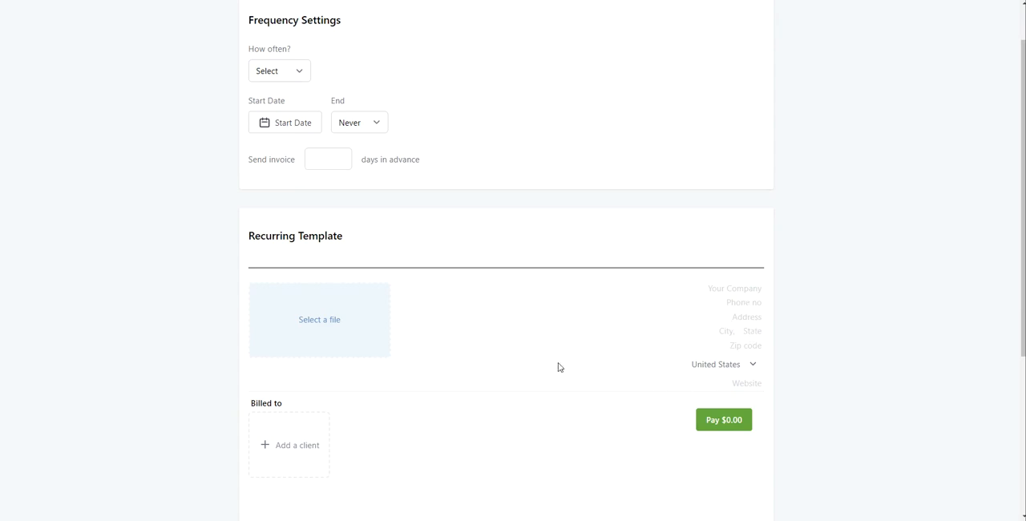
{"action": "scroll", "coordinate": [549, 358], "scroll_direction": "down", "scroll_amount": 2}
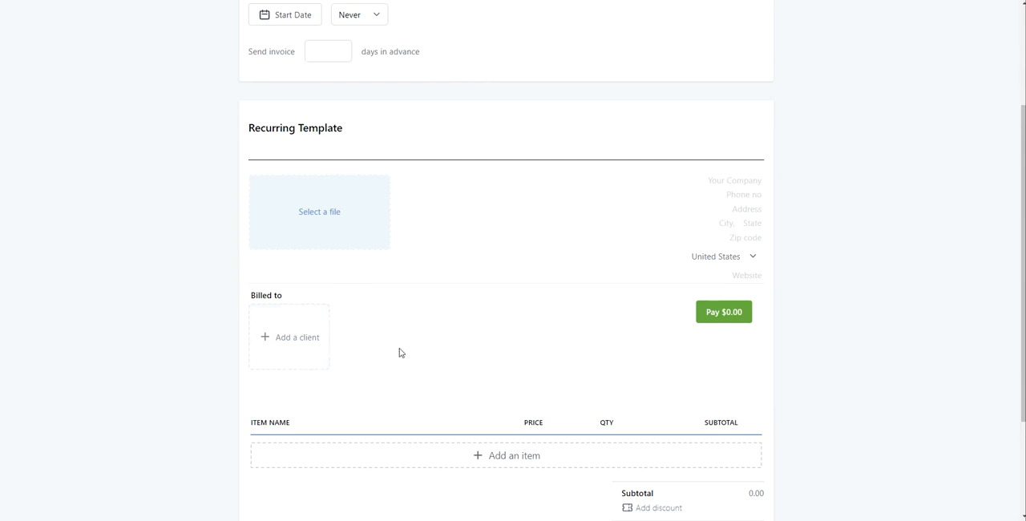
{"action": "scroll", "coordinate": [401, 354], "scroll_direction": "down", "scroll_amount": 2}
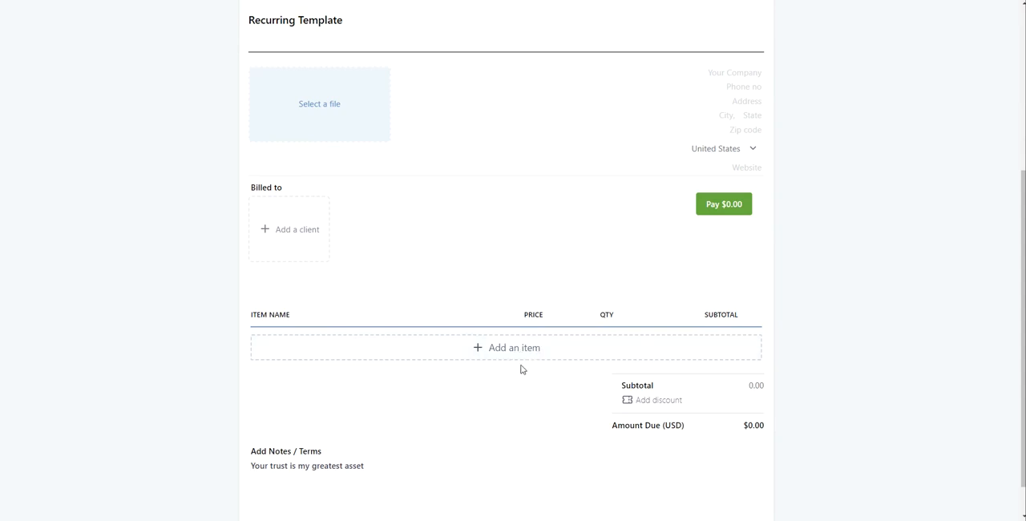
{"action": "scroll", "coordinate": [401, 425], "scroll_direction": "down", "scroll_amount": 1}
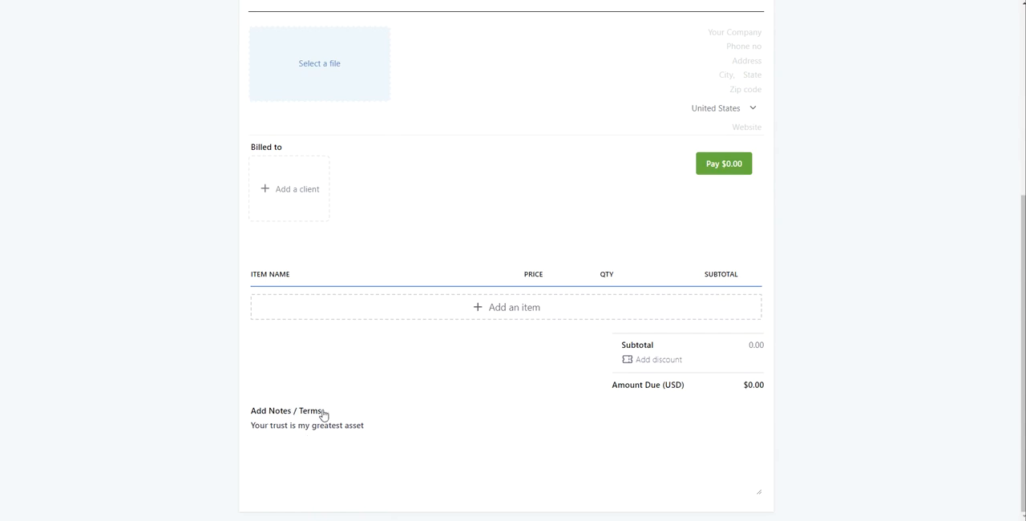
{"action": "left_click", "coordinate": [263, 427]}
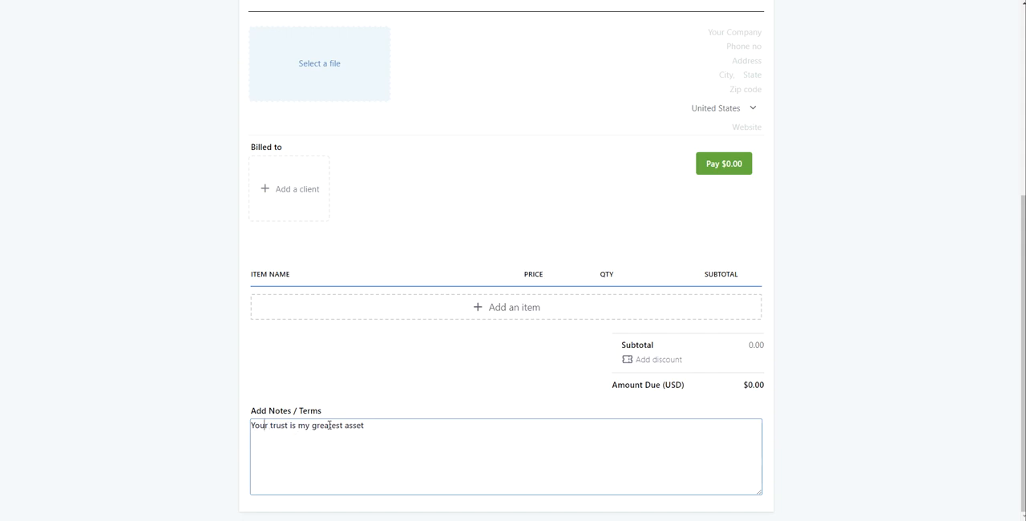
{"action": "scroll", "coordinate": [447, 396], "scroll_direction": "up", "scroll_amount": 3}
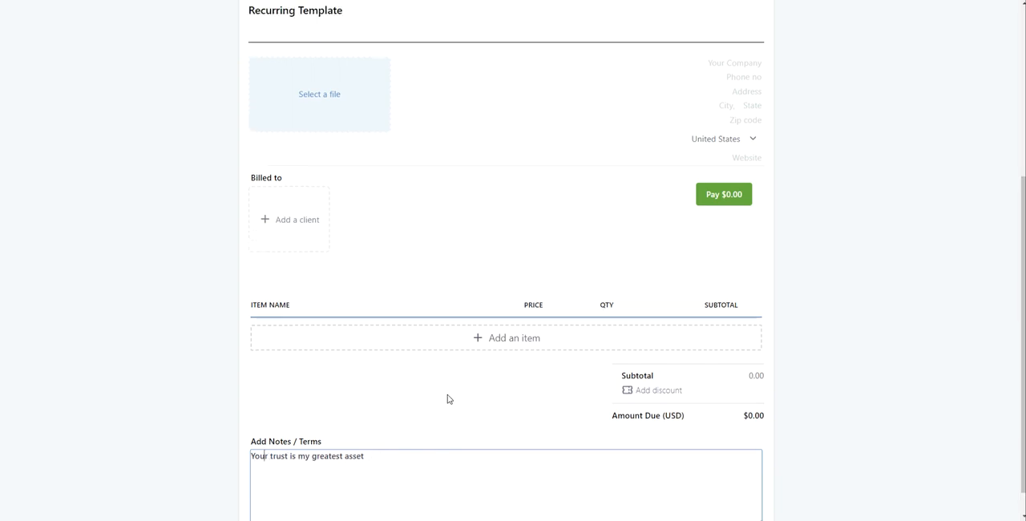
{"action": "scroll", "coordinate": [461, 390], "scroll_direction": "up", "scroll_amount": 2}
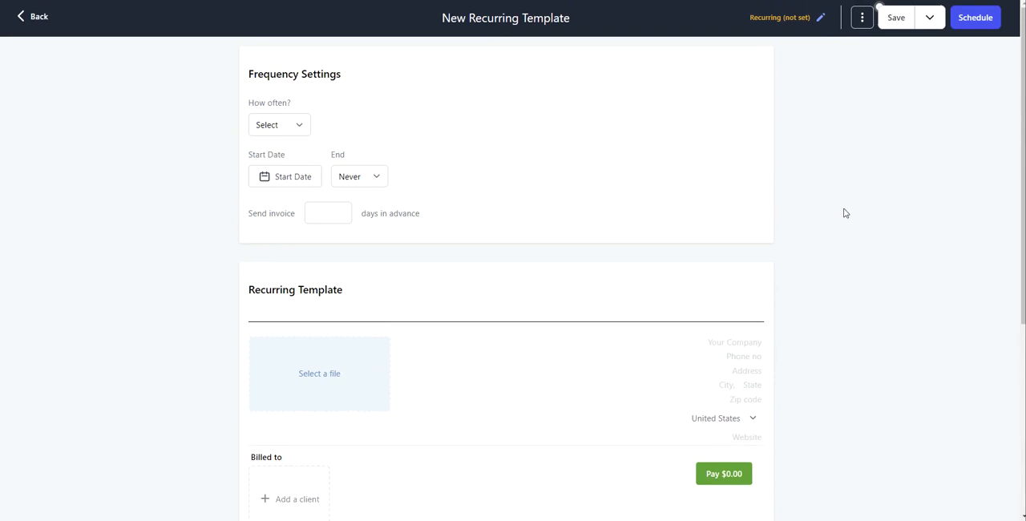
Step: Open the template's invoice scheduling settings and show the additional payment mode option
{"action": "left_click", "coordinate": [987, 24]}
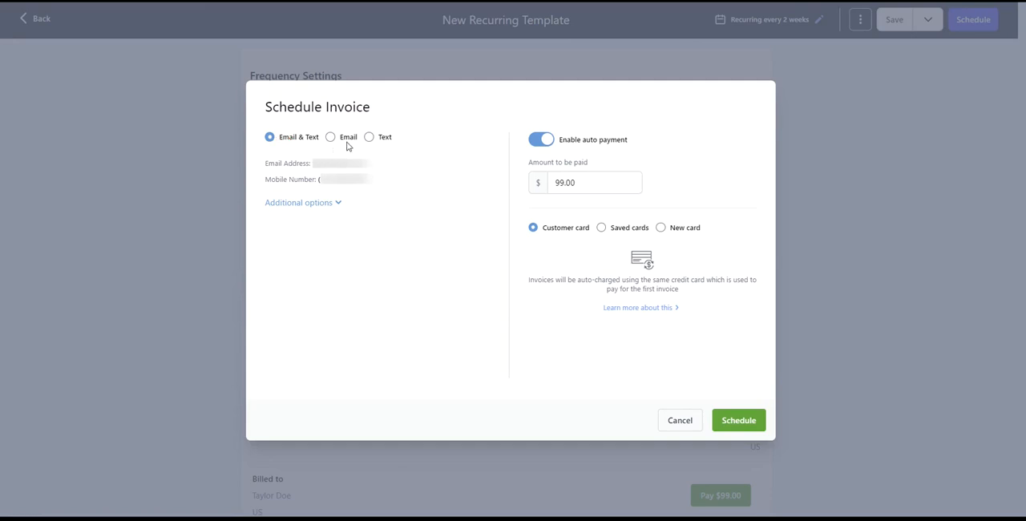
{"action": "left_click", "coordinate": [287, 205]}
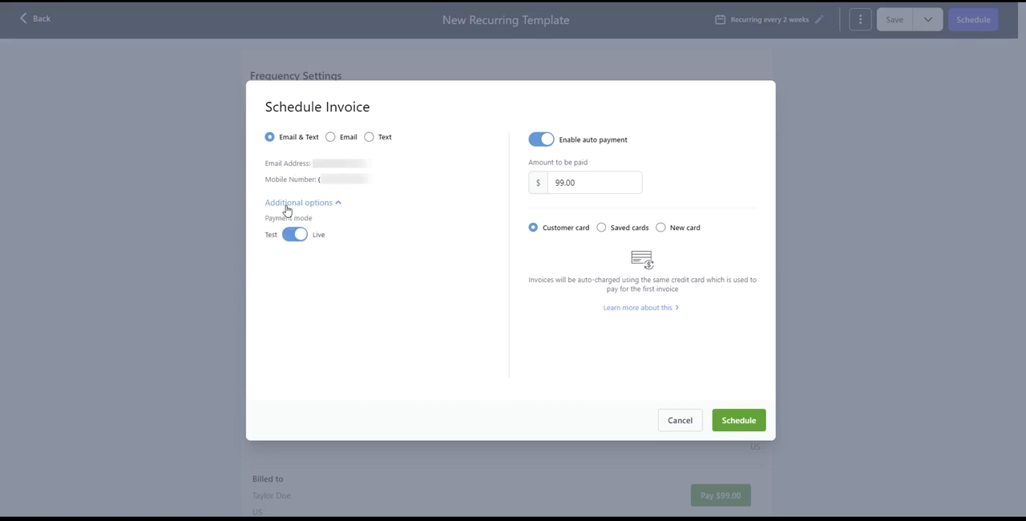